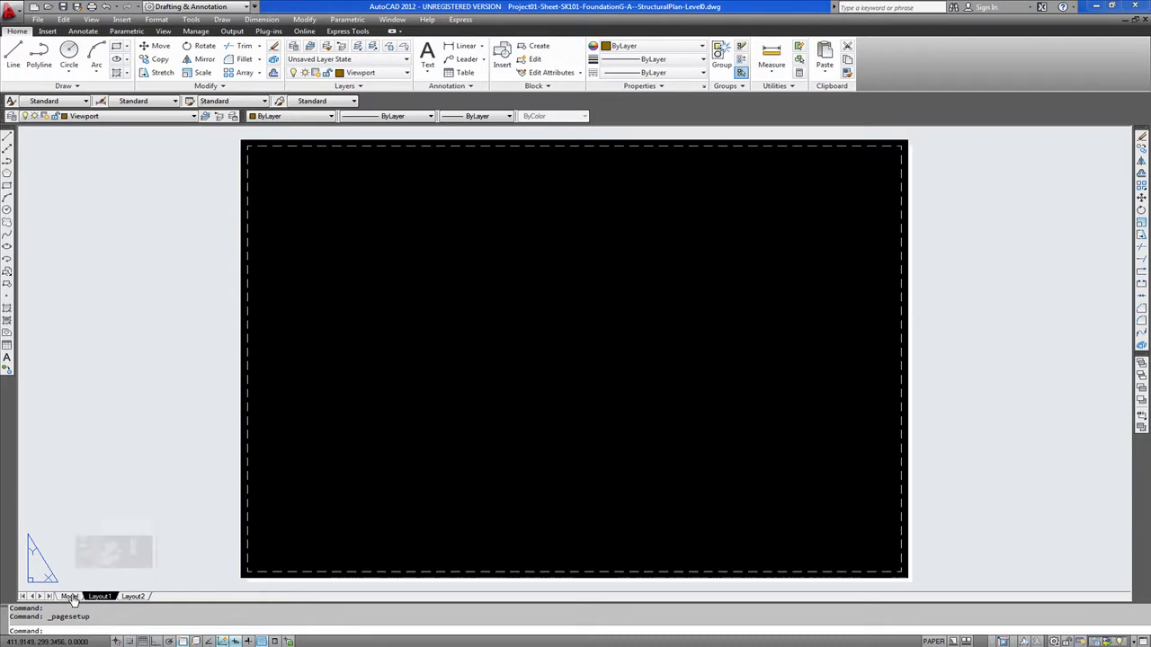
From the Page Setup Manager, modify Layout1's page setup to use the DWG To PDF.pc3 plotter.
{"action": "mouse_move", "coordinate": [72, 598]}
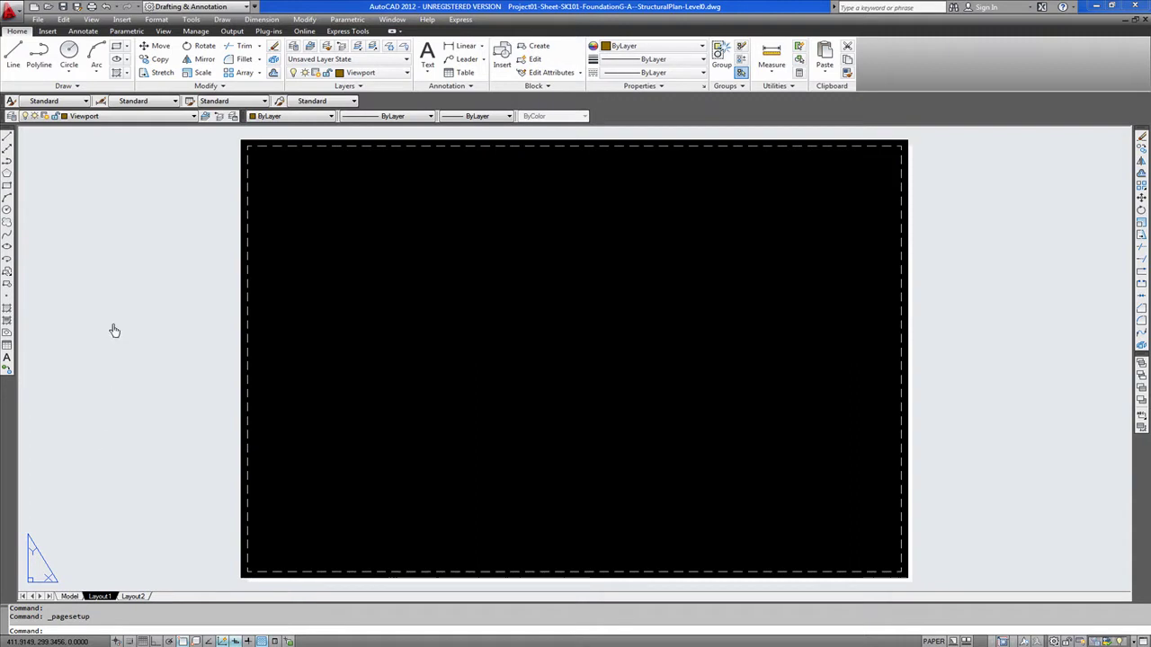
{"action": "left_click", "coordinate": [37, 20]}
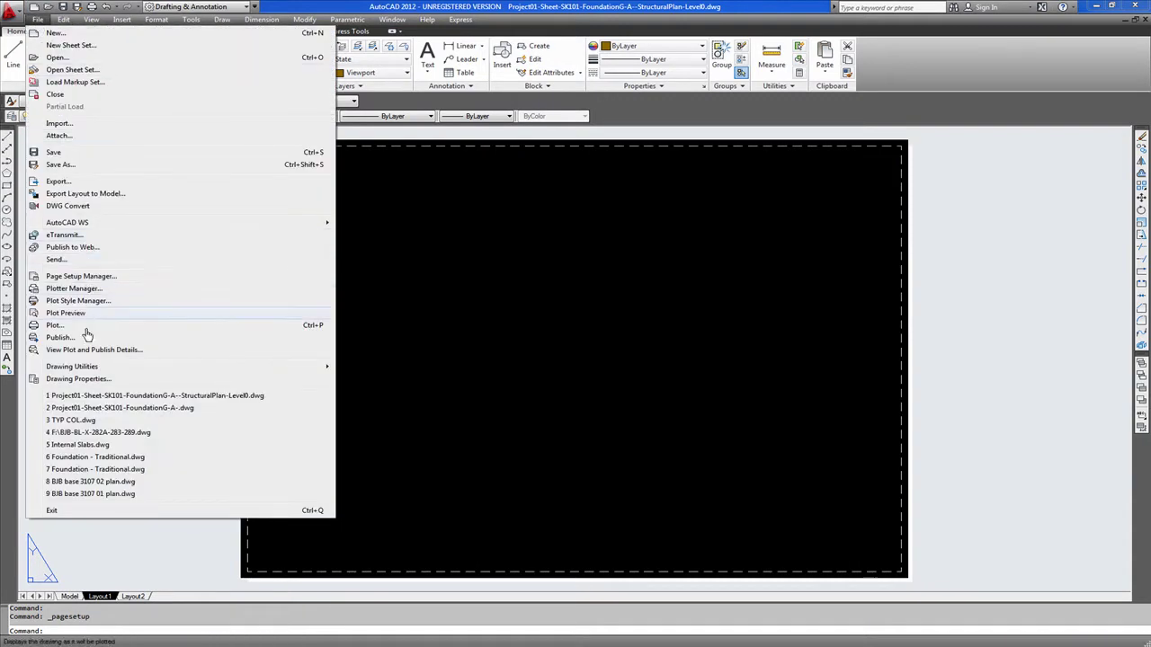
{"action": "left_click", "coordinate": [93, 280]}
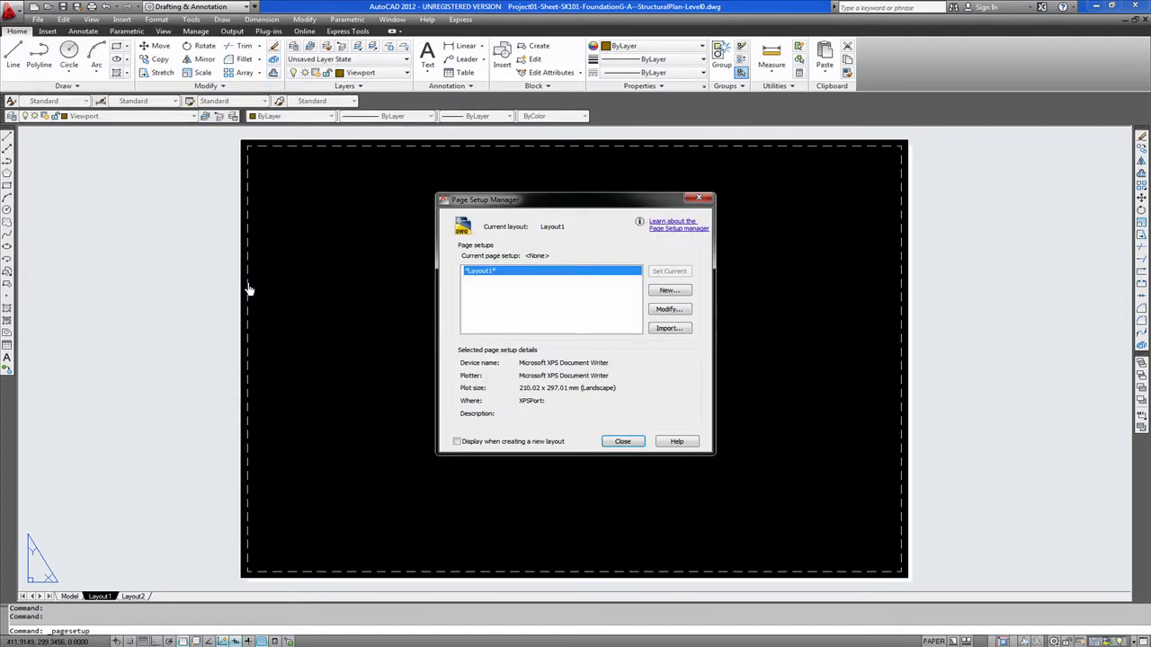
{"action": "left_click", "coordinate": [668, 309]}
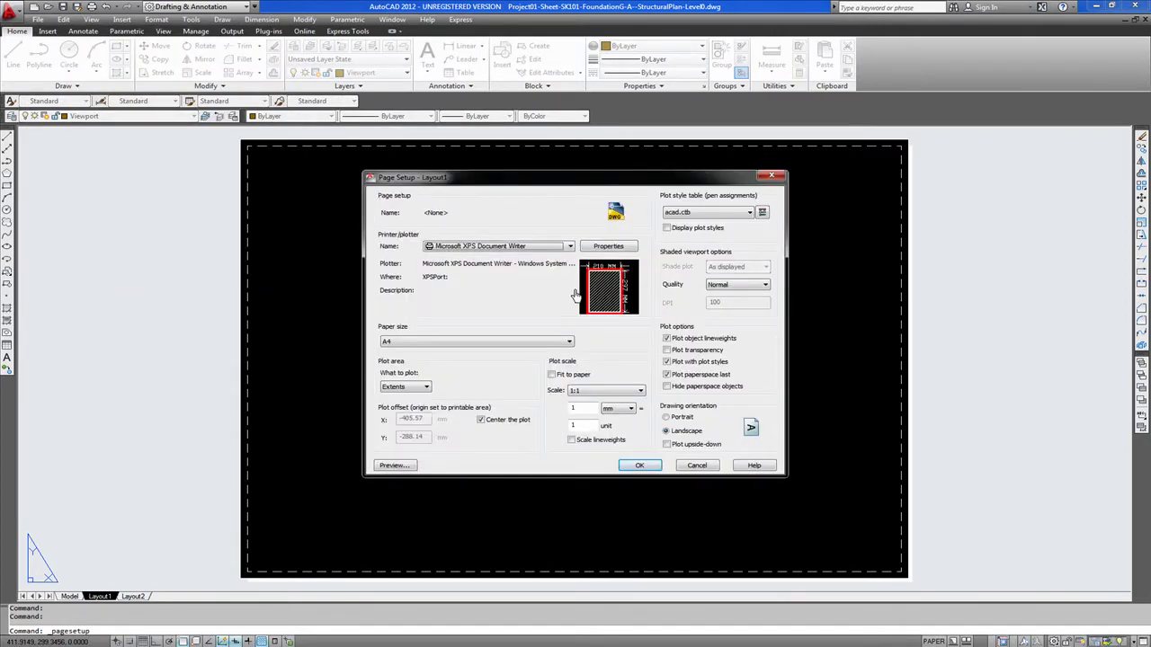
{"action": "left_click", "coordinate": [570, 248]}
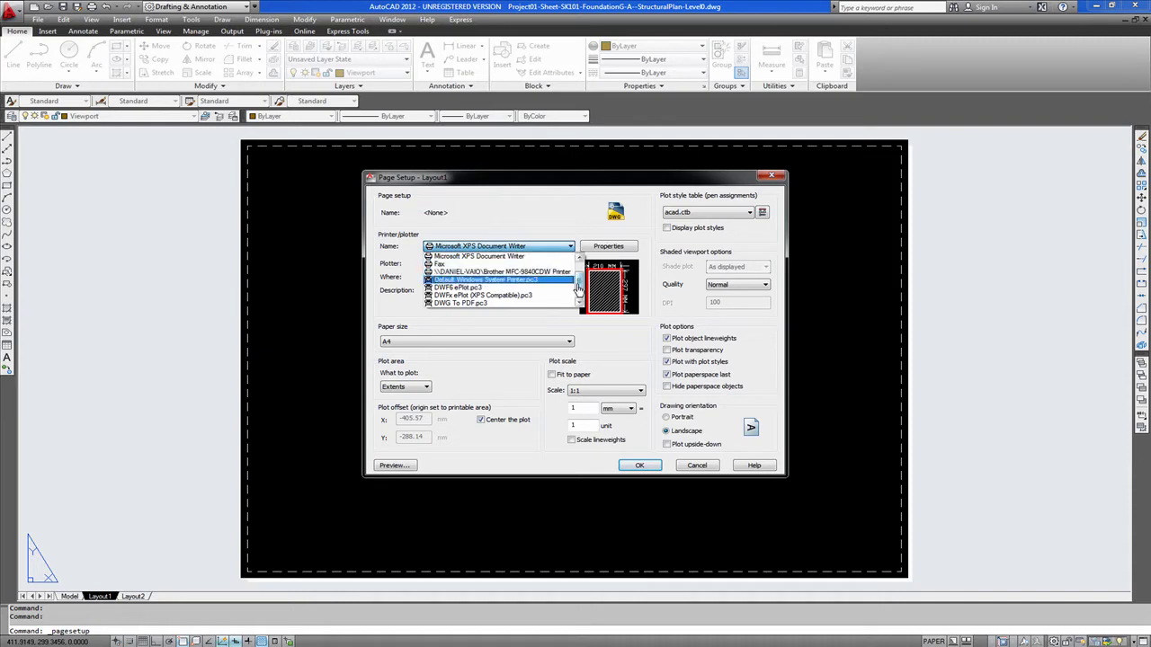
{"action": "mouse_move", "coordinate": [578, 286]}
{"action": "left_mouse_down"}
{"action": "mouse_move", "coordinate": [580, 297]}
{"action": "mouse_move", "coordinate": [580, 276]}
{"action": "mouse_move", "coordinate": [583, 292]}
{"action": "left_mouse_up"}
{"action": "left_click", "coordinate": [525, 298]}
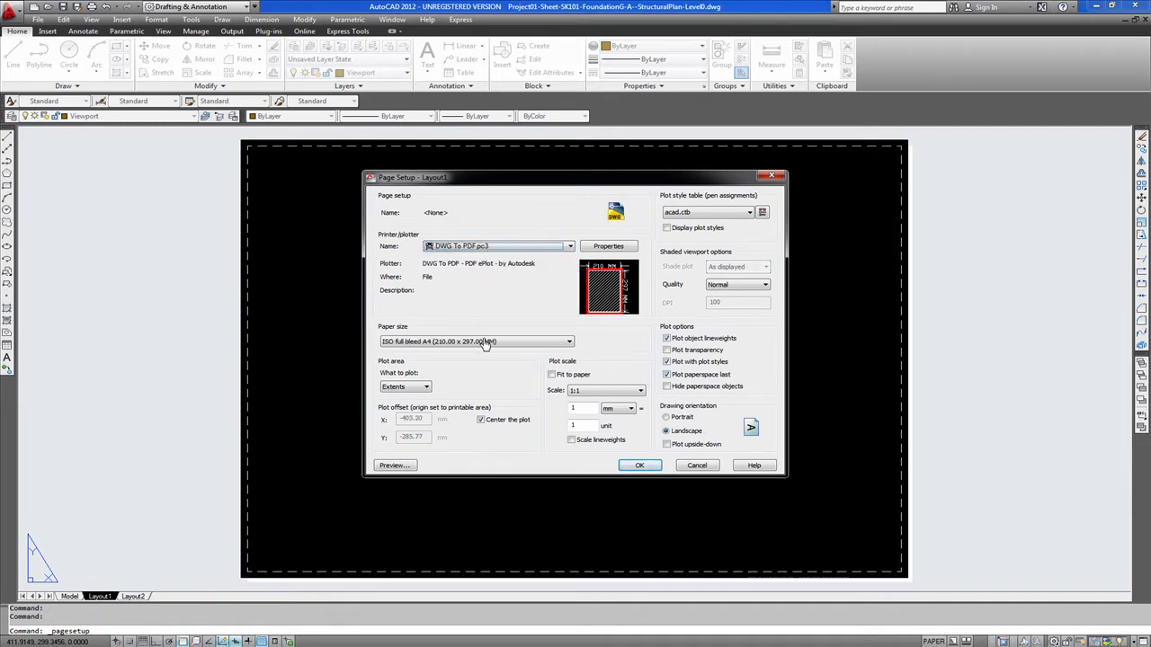
Pick ISO A1 (841.00 x 594.00 MM) from the Paper size list.
{"action": "left_click", "coordinate": [570, 342]}
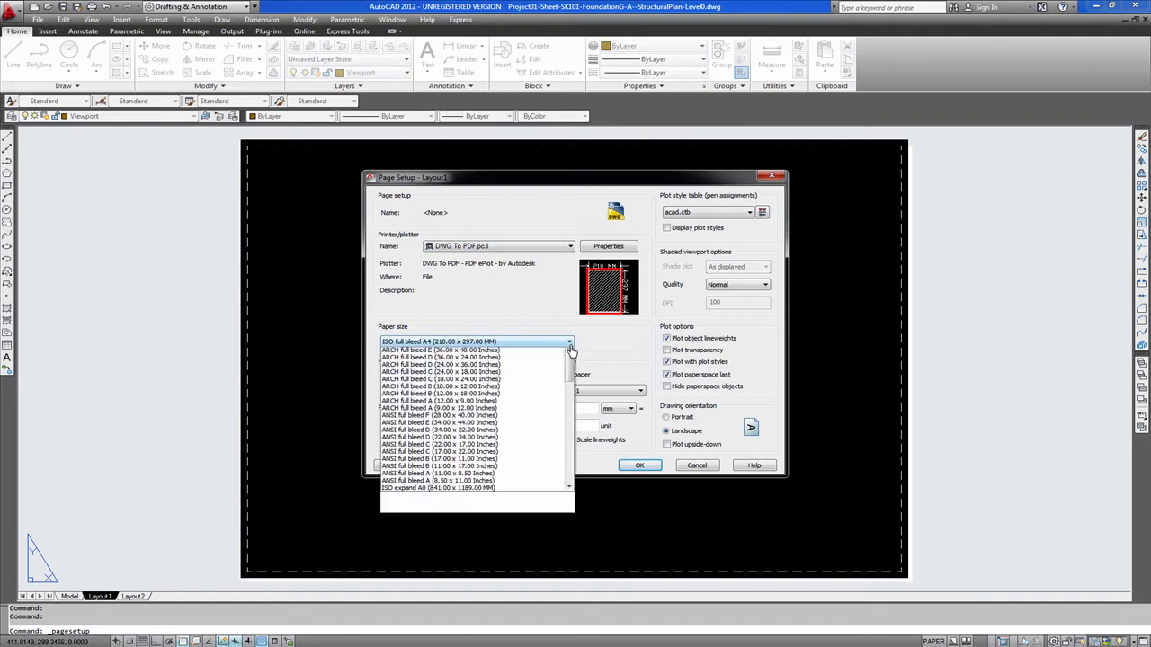
{"action": "scroll", "coordinate": [572, 385], "scroll_direction": "up", "scroll_amount": 5}
{"action": "mouse_move", "coordinate": [572, 385]}
{"action": "left_mouse_down"}
{"action": "mouse_move", "coordinate": [565, 436]}
{"action": "mouse_move", "coordinate": [571, 385]}
{"action": "mouse_move", "coordinate": [569, 427]}
{"action": "mouse_move", "coordinate": [569, 396]}
{"action": "mouse_move", "coordinate": [568, 407]}
{"action": "left_mouse_up"}
{"action": "scroll", "coordinate": [415, 440], "scroll_direction": "down", "scroll_amount": 1}
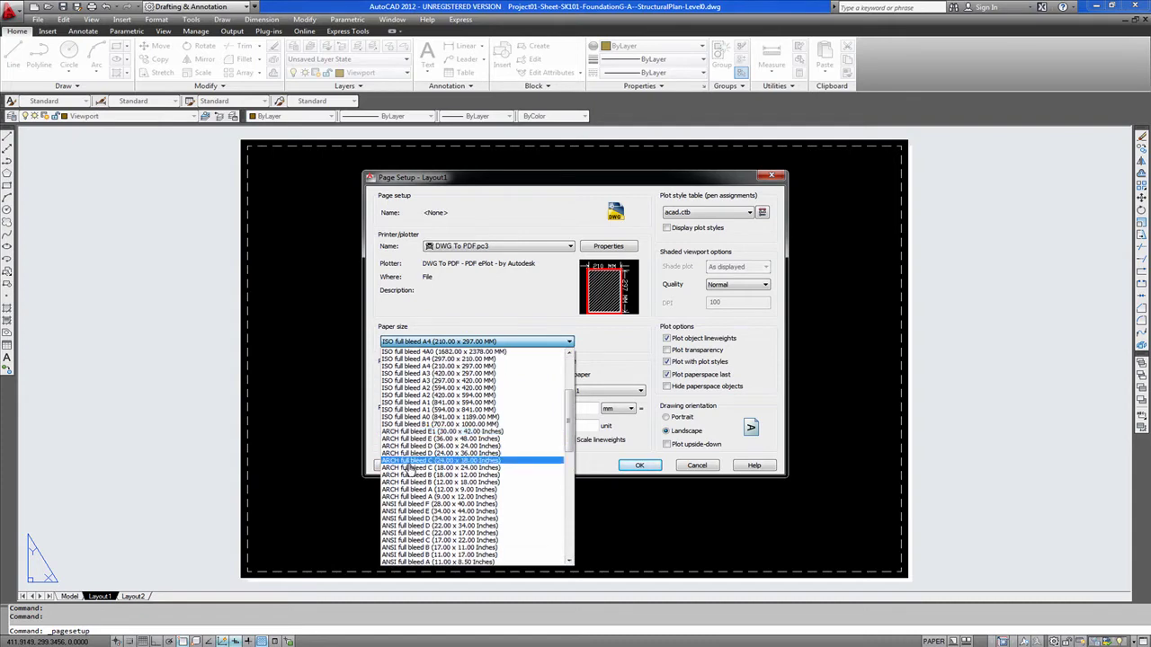
{"action": "scroll", "coordinate": [511, 464], "scroll_direction": "down", "scroll_amount": 6}
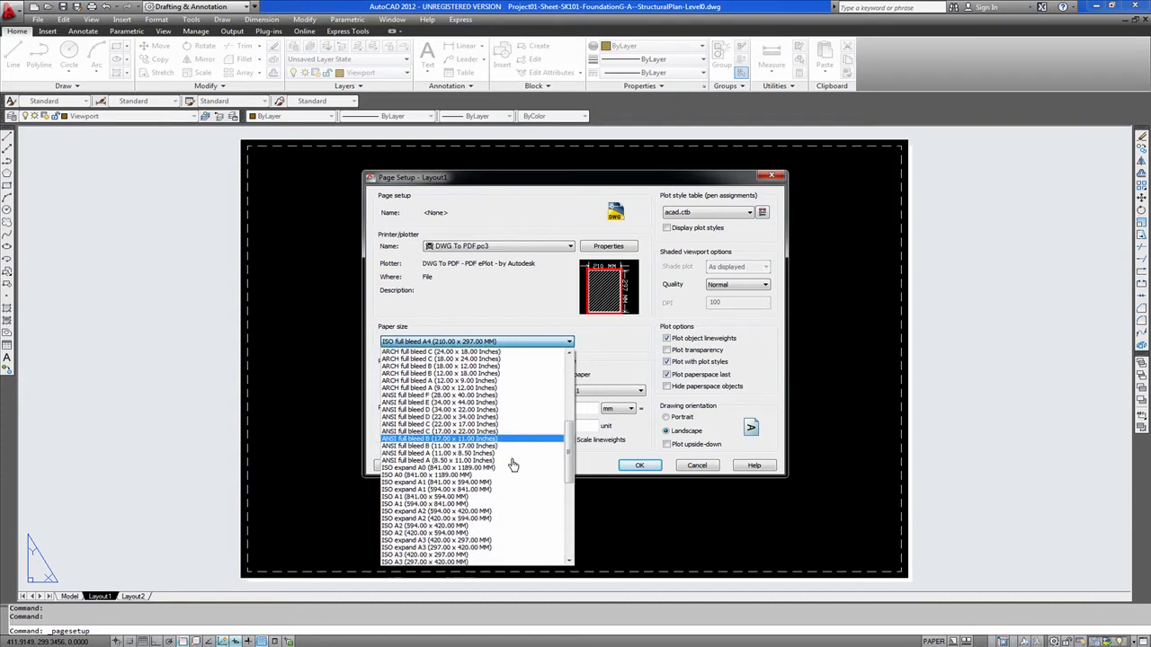
{"action": "scroll", "coordinate": [512, 454], "scroll_direction": "down", "scroll_amount": 1}
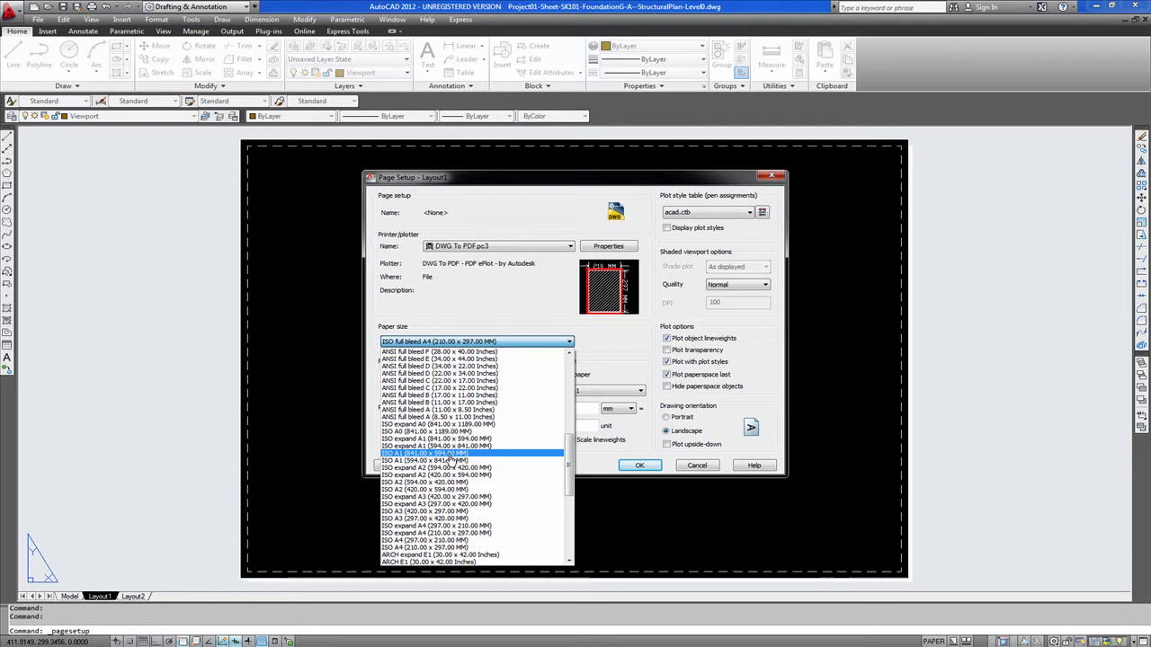
{"action": "left_click", "coordinate": [450, 453]}
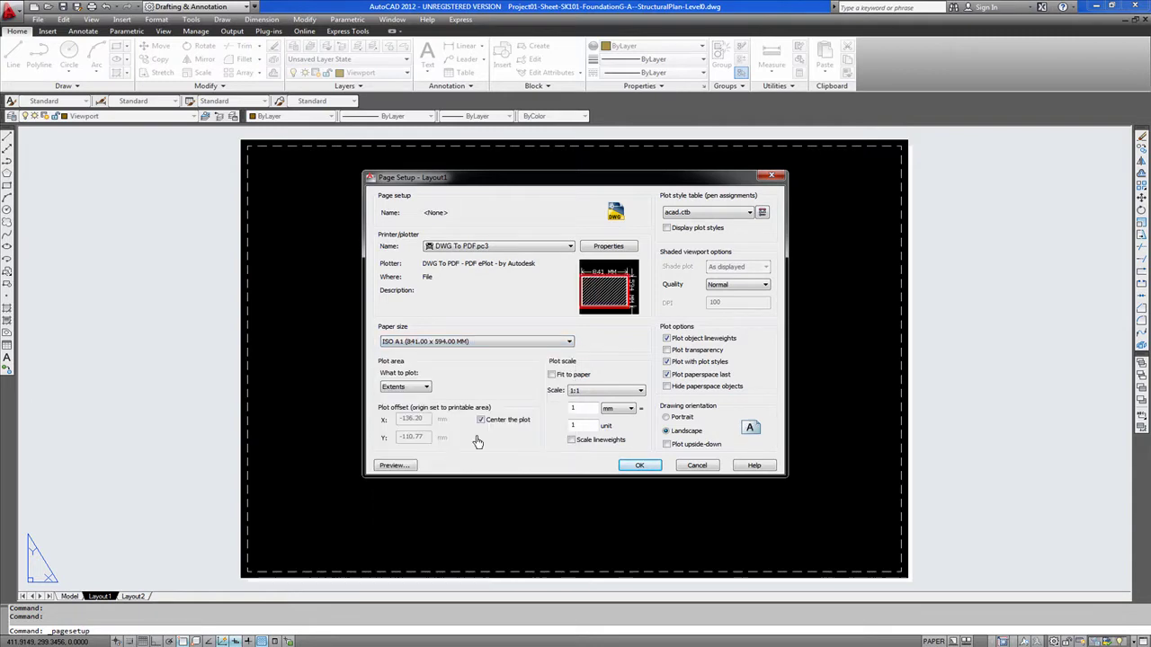
Keep Extents as the plot area and acad.ctb as the plot style table, then accept the page setup.
{"action": "left_click", "coordinate": [426, 388]}
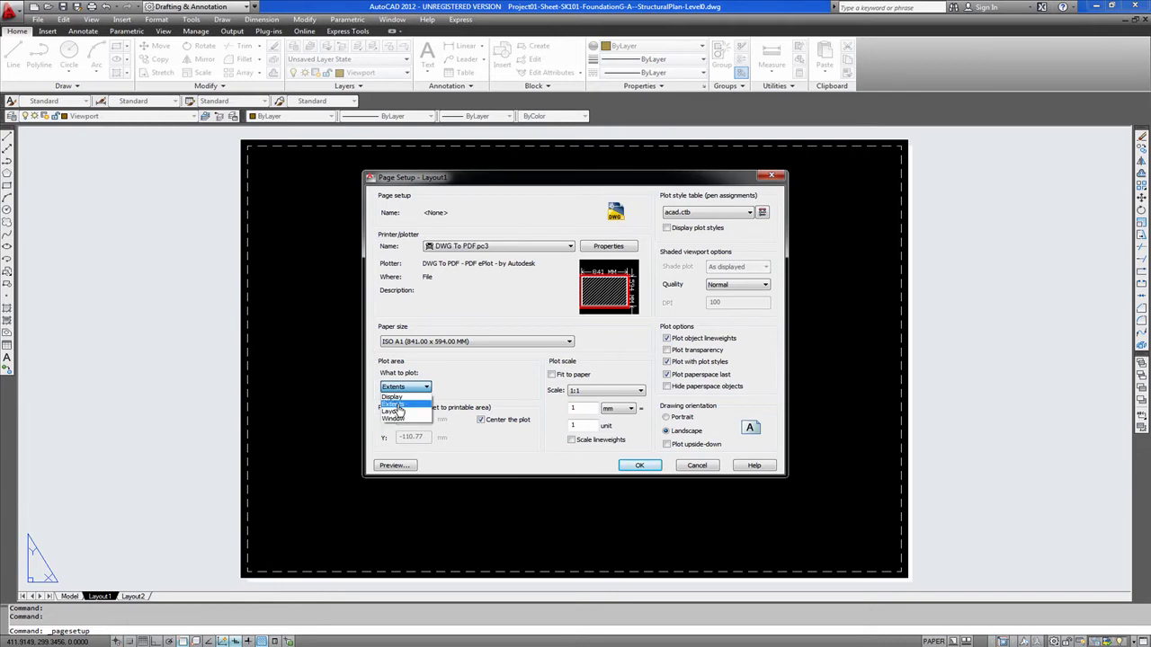
{"action": "left_click", "coordinate": [396, 405]}
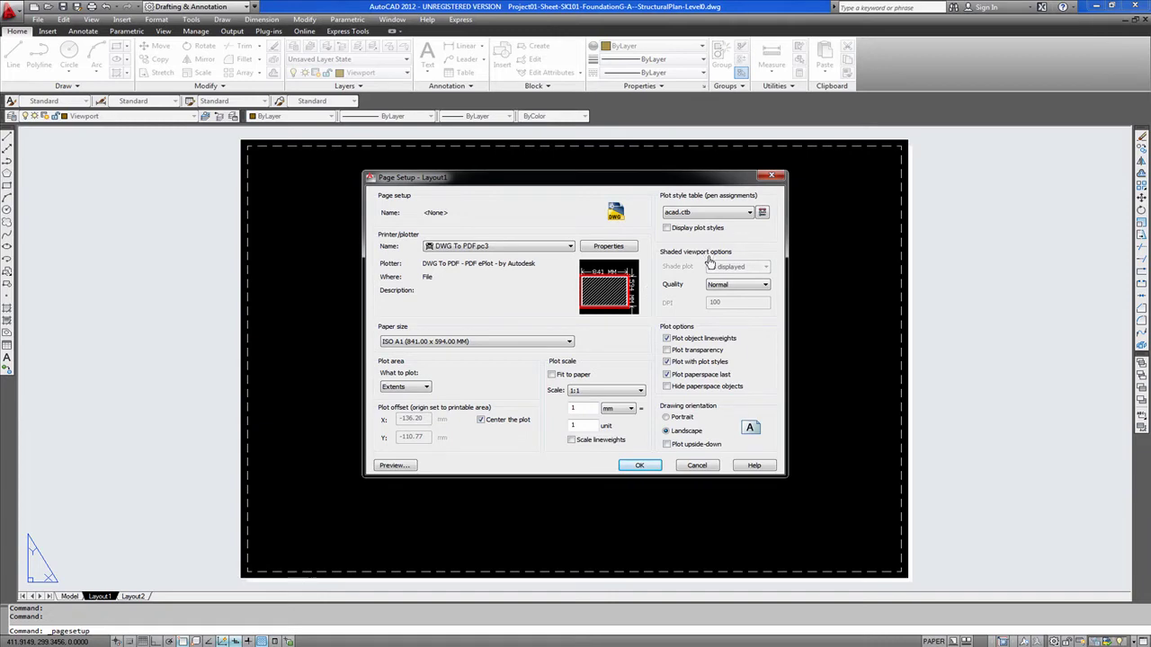
{"action": "left_click", "coordinate": [749, 213]}
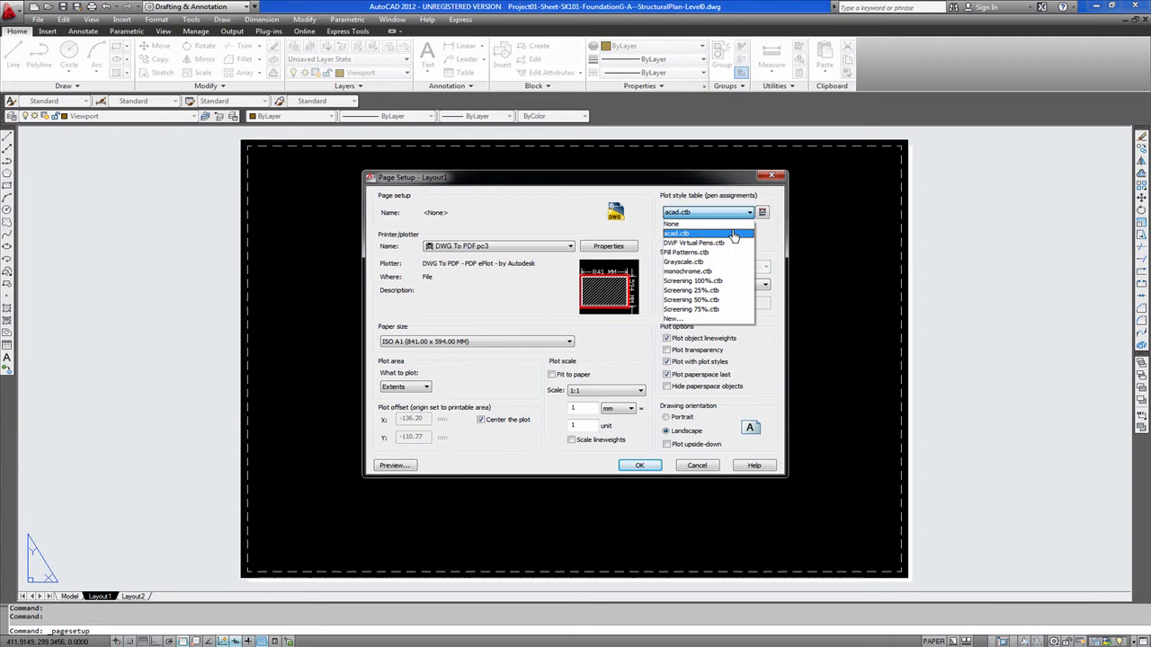
{"action": "left_click", "coordinate": [725, 234]}
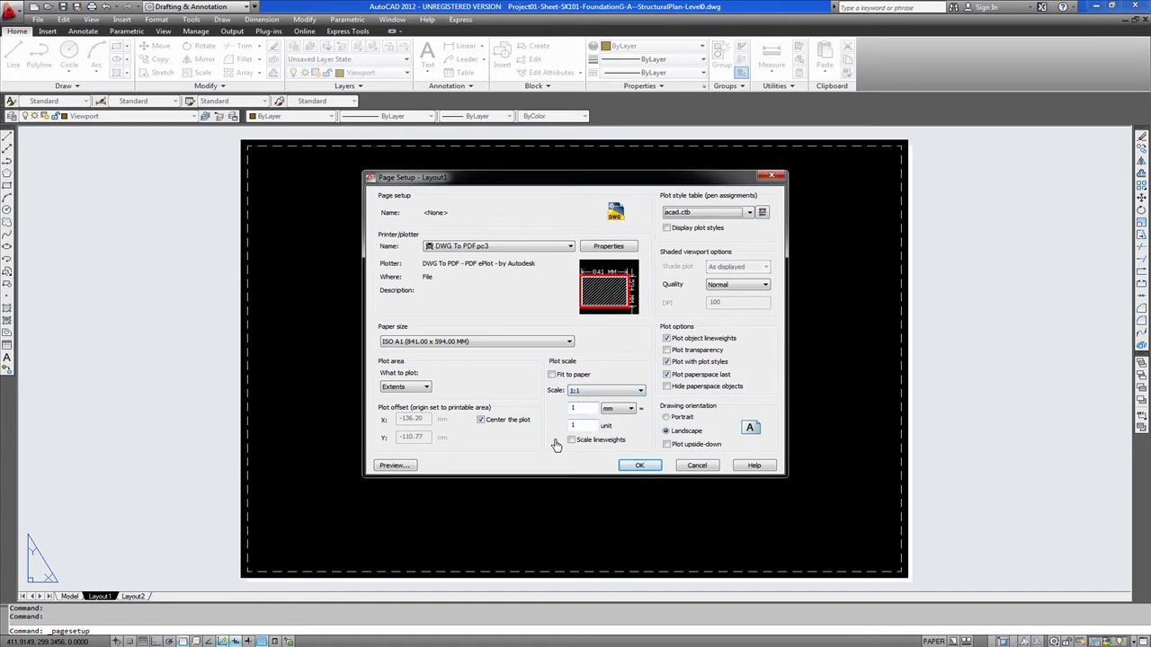
{"action": "left_click", "coordinate": [639, 466]}
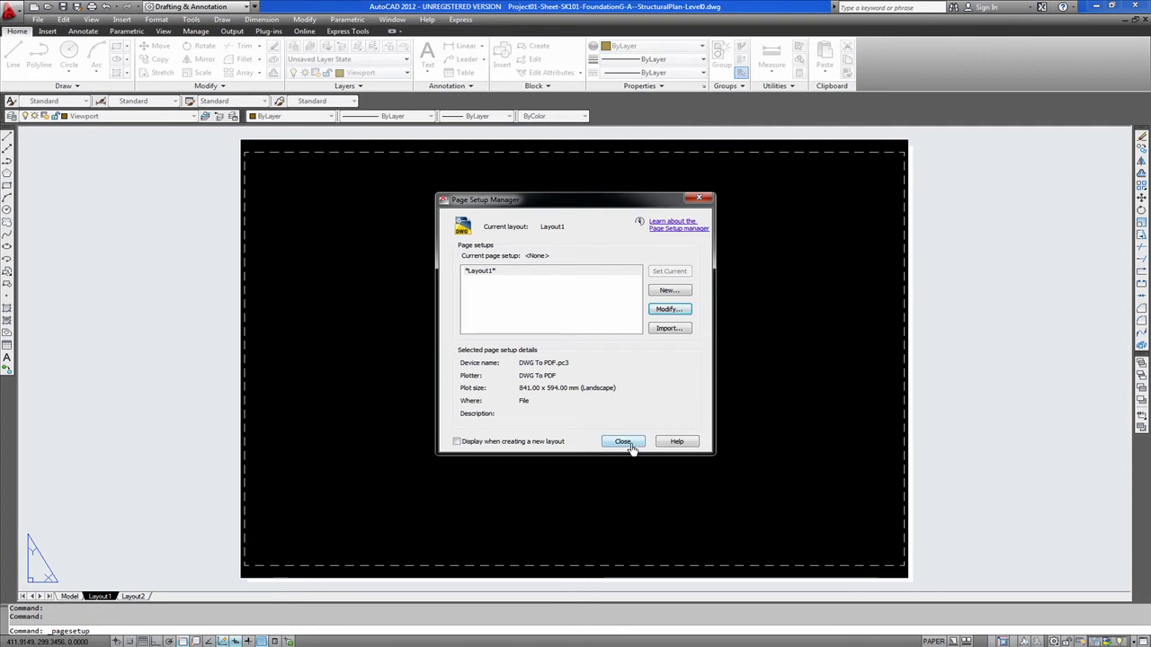
Close the Page Setup Manager and draw one viewport between the sheet's top-left and bottom-right printable corners.
{"action": "left_click", "coordinate": [623, 442]}
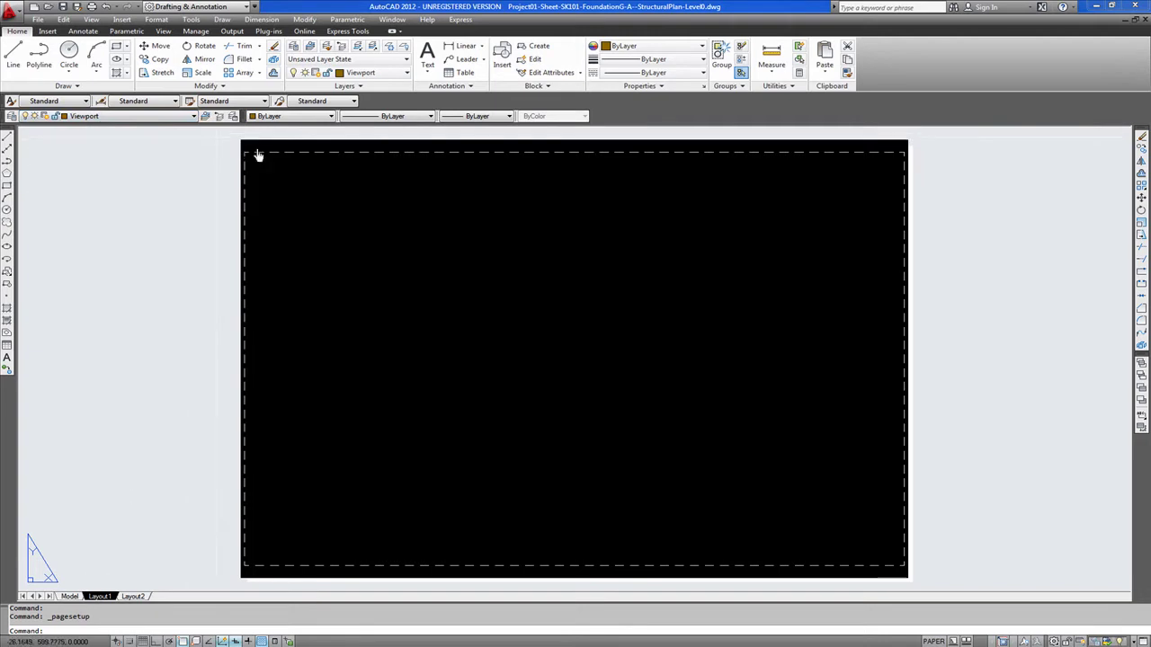
{"action": "left_click", "coordinate": [94, 24]}
{"action": "mouse_move", "coordinate": [224, 182]}
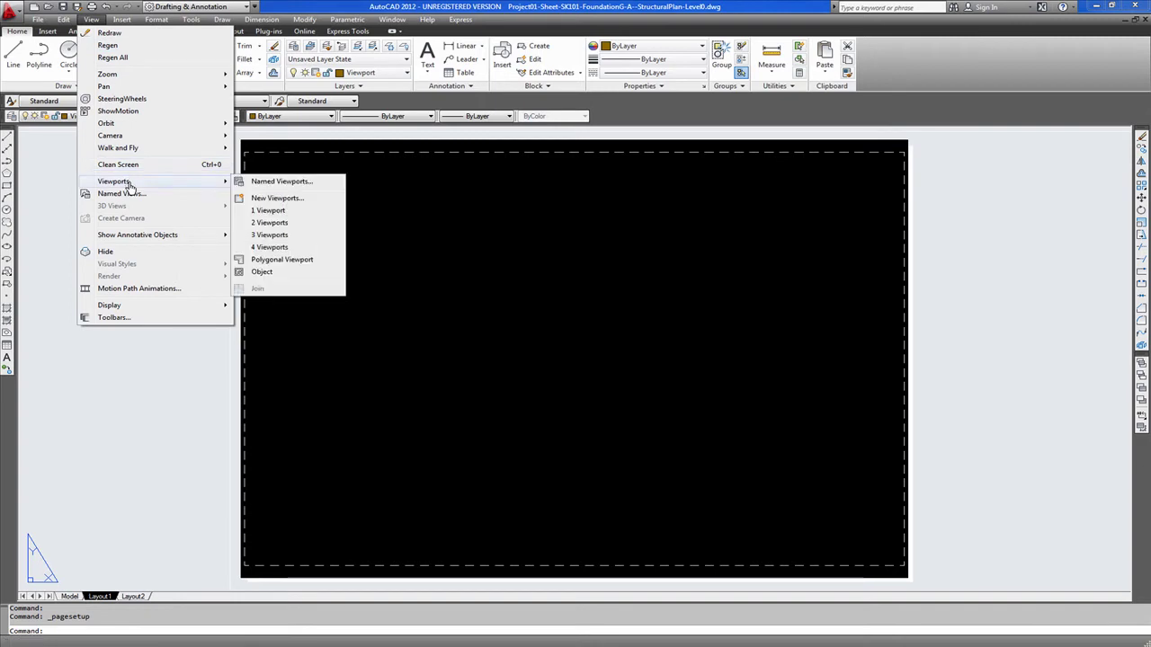
{"action": "left_click", "coordinate": [274, 214]}
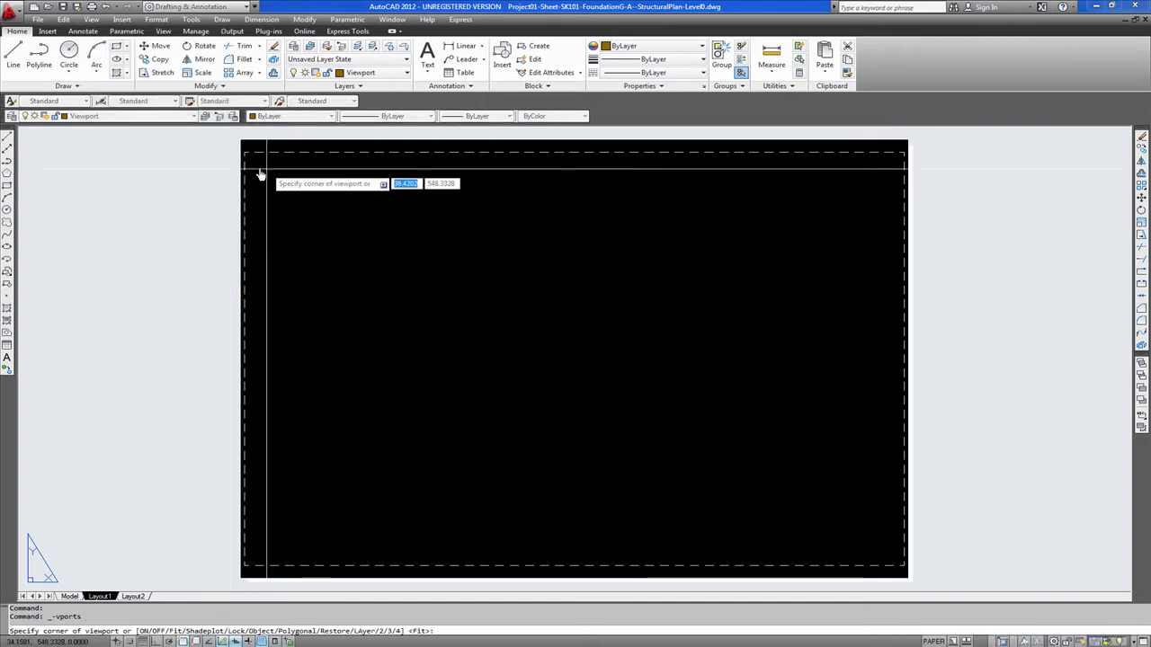
{"action": "left_click", "coordinate": [256, 167]}
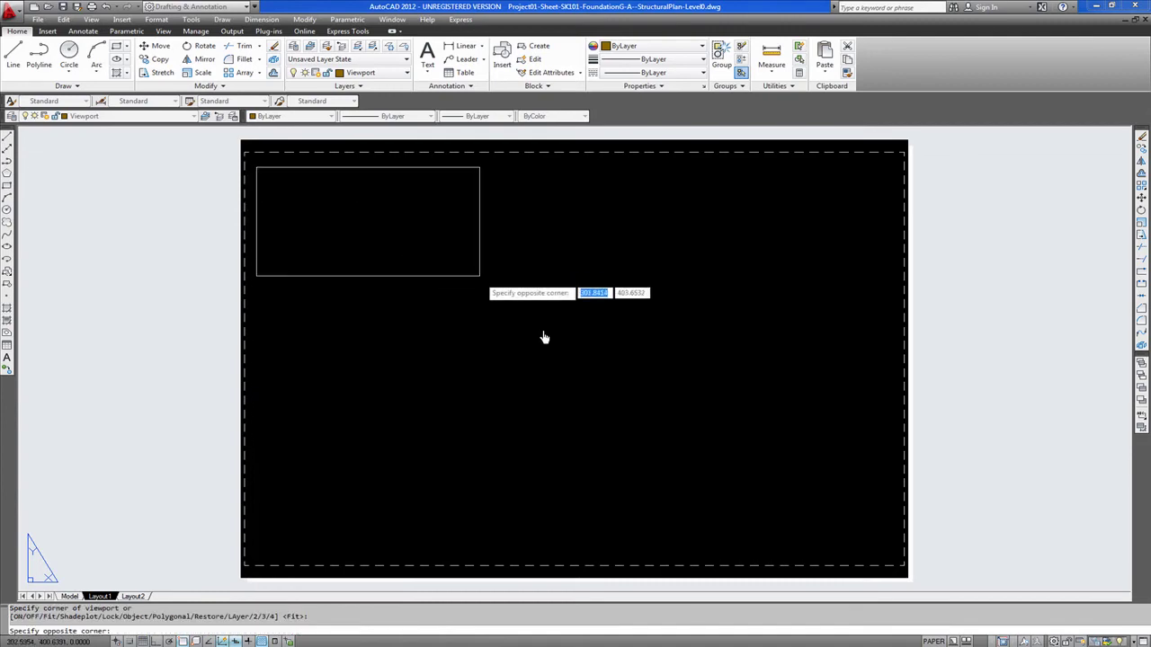
{"action": "left_click", "coordinate": [890, 564]}
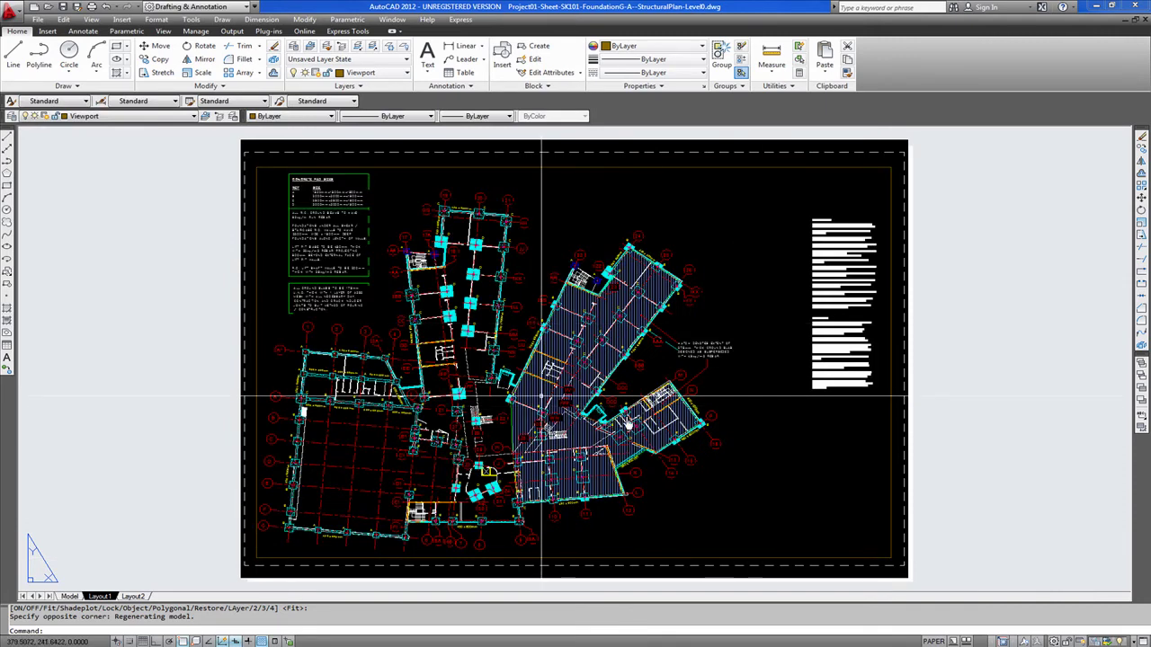
Inside the viewport, zoom to 1/200XP with Z, then return to paper space.
{"action": "double_click", "coordinate": [772, 404]}
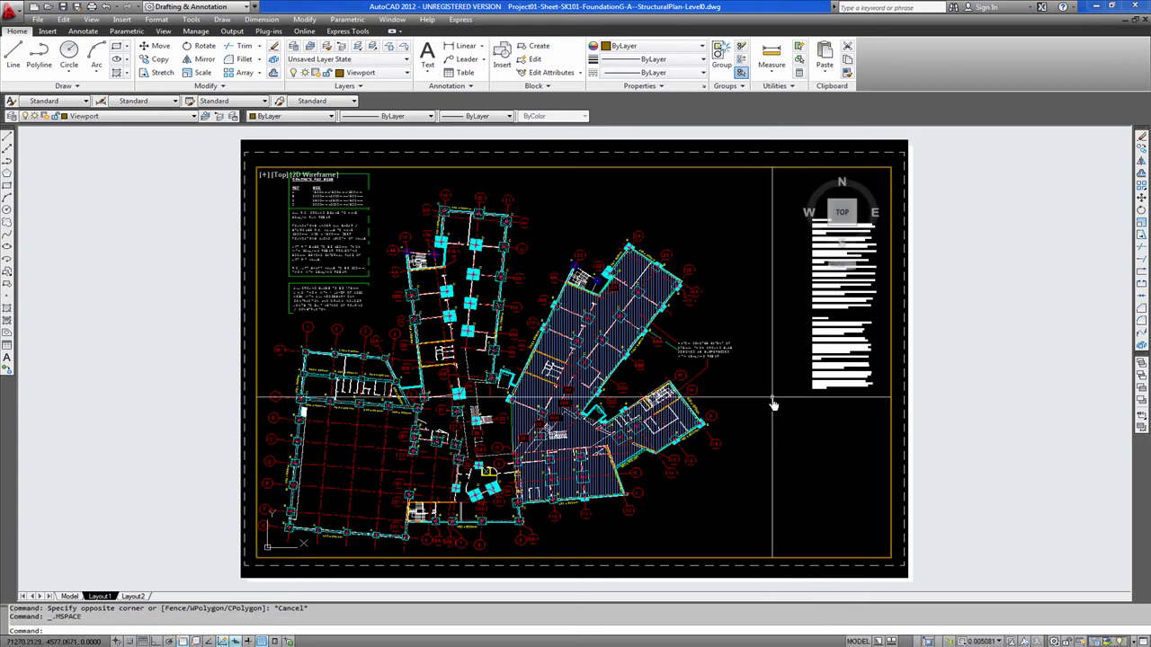
{"action": "type", "text": "z"}
{"action": "key", "text": "Return"}
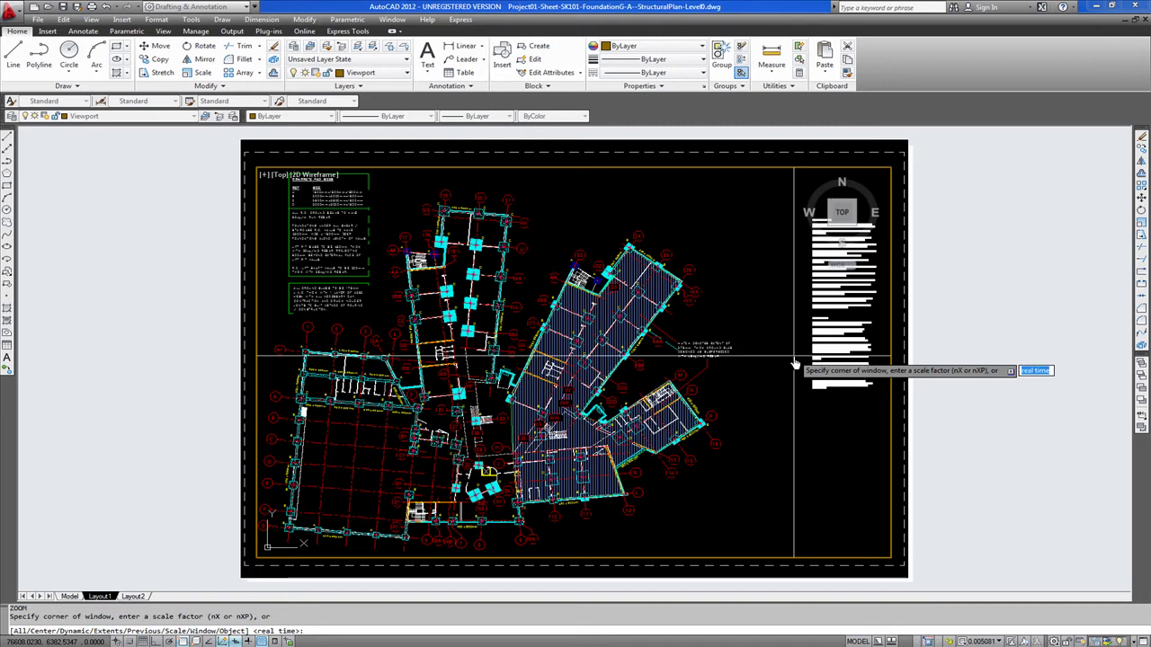
{"action": "type", "text": "1/20"}
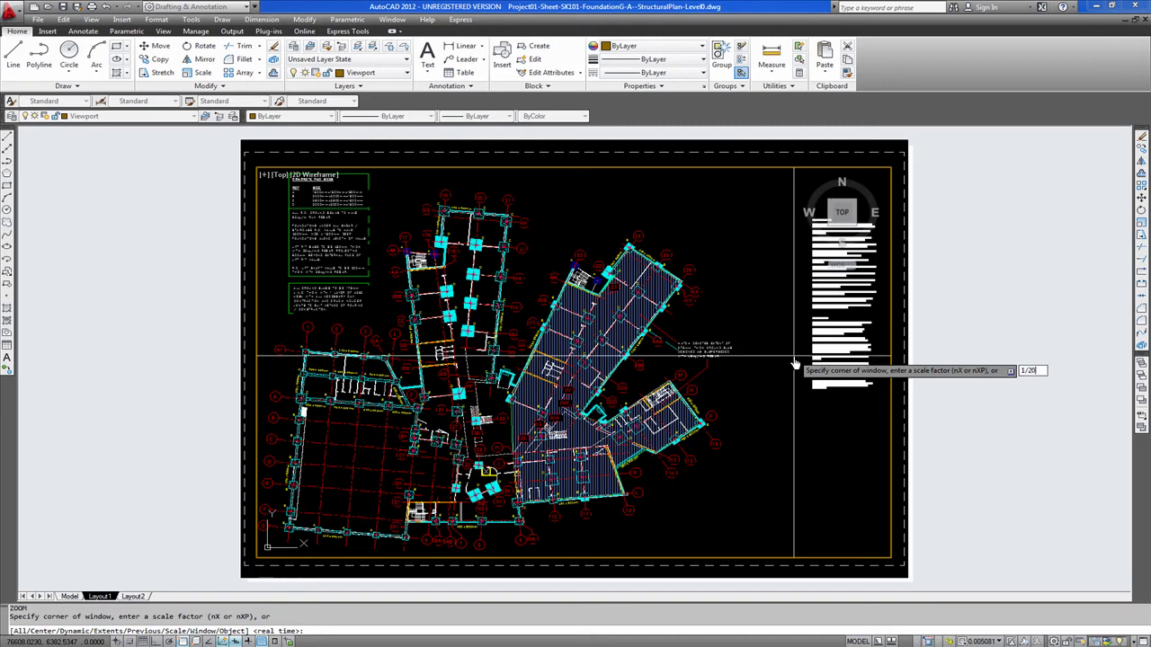
{"action": "type", "text": "0XP"}
{"action": "key", "text": "Return"}
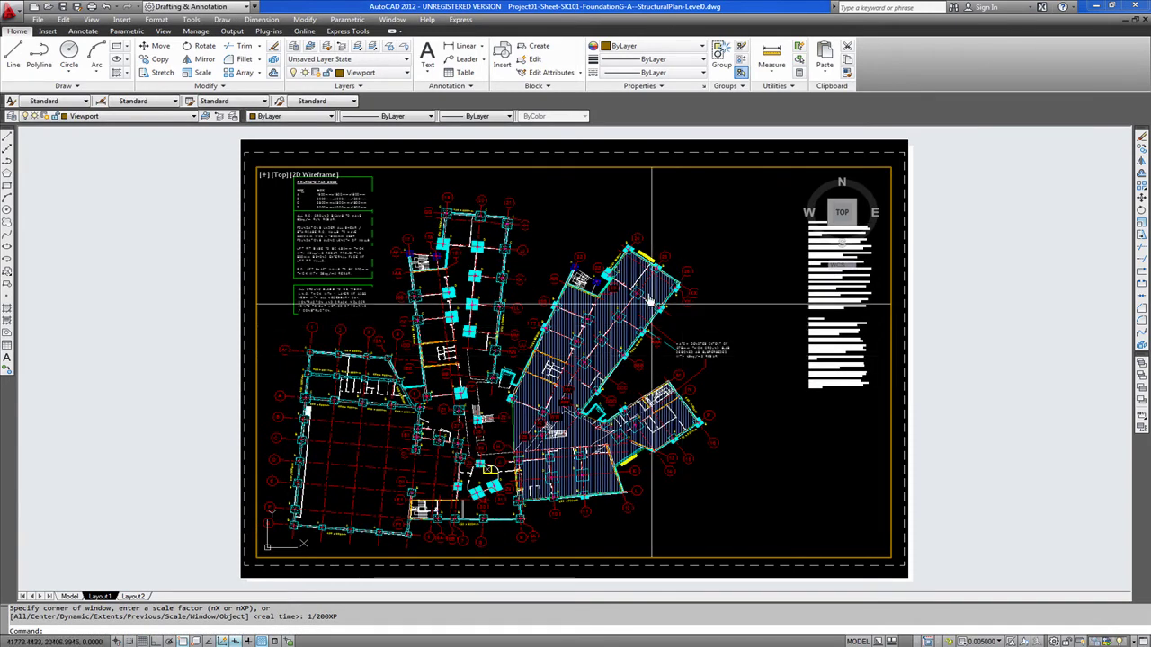
{"action": "double_click", "coordinate": [988, 275]}
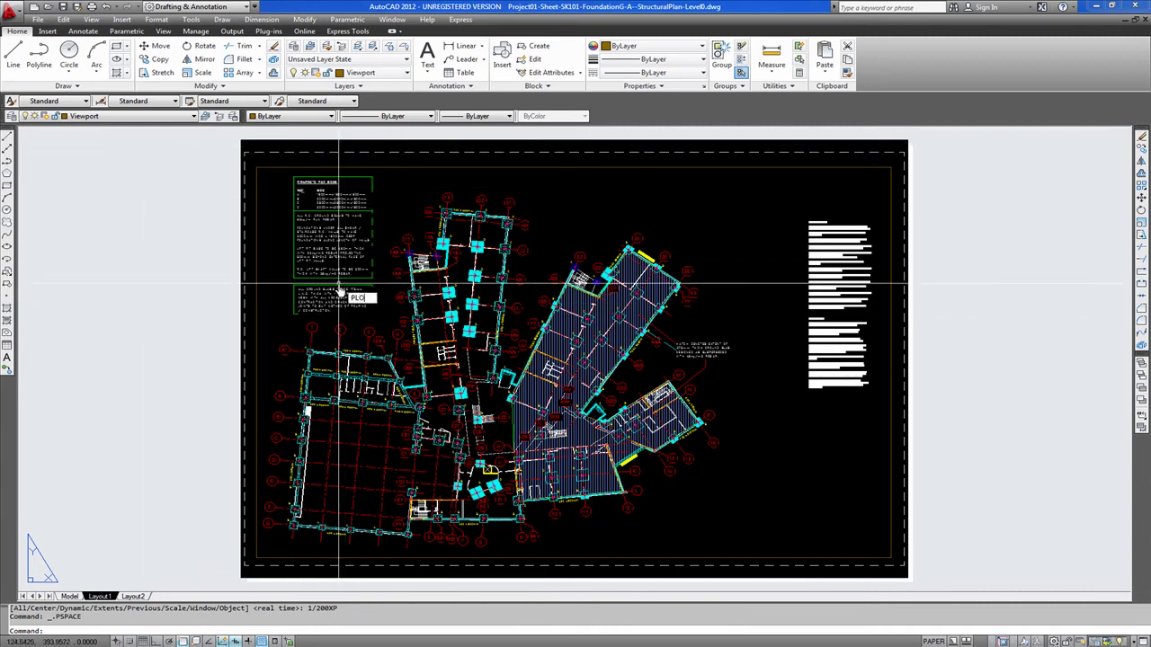
Open the Plot dialog for Layout1 with Ctrl+P and preview the A1 PDF output.
{"action": "key", "text": "ctrl+p"}
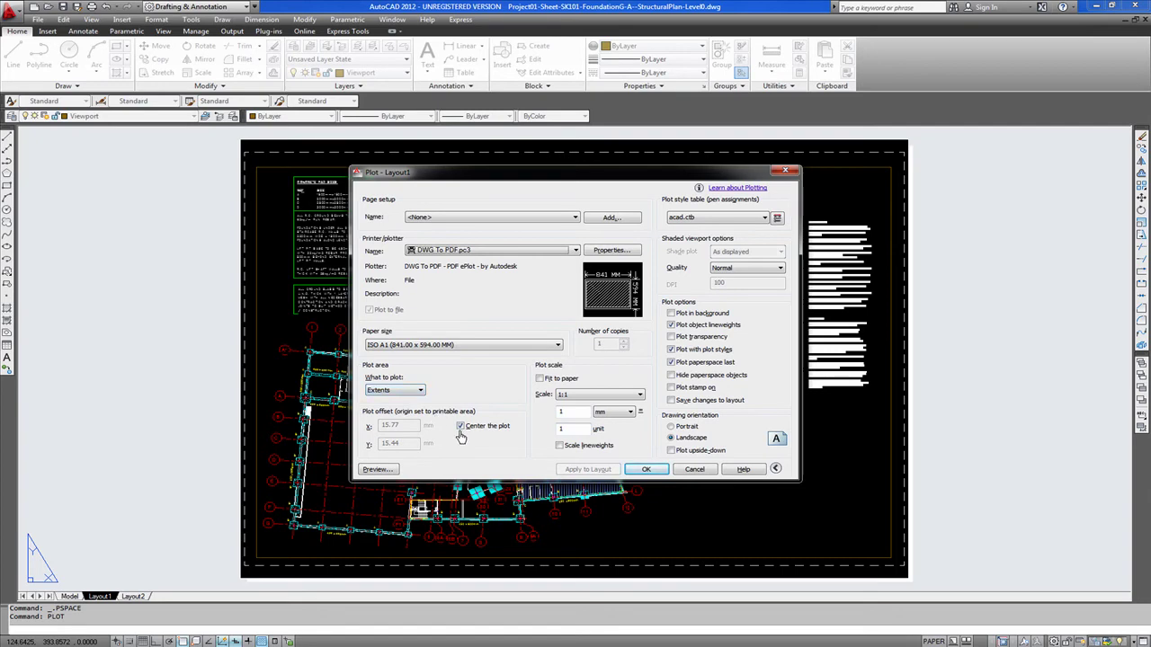
{"action": "left_click", "coordinate": [392, 469]}
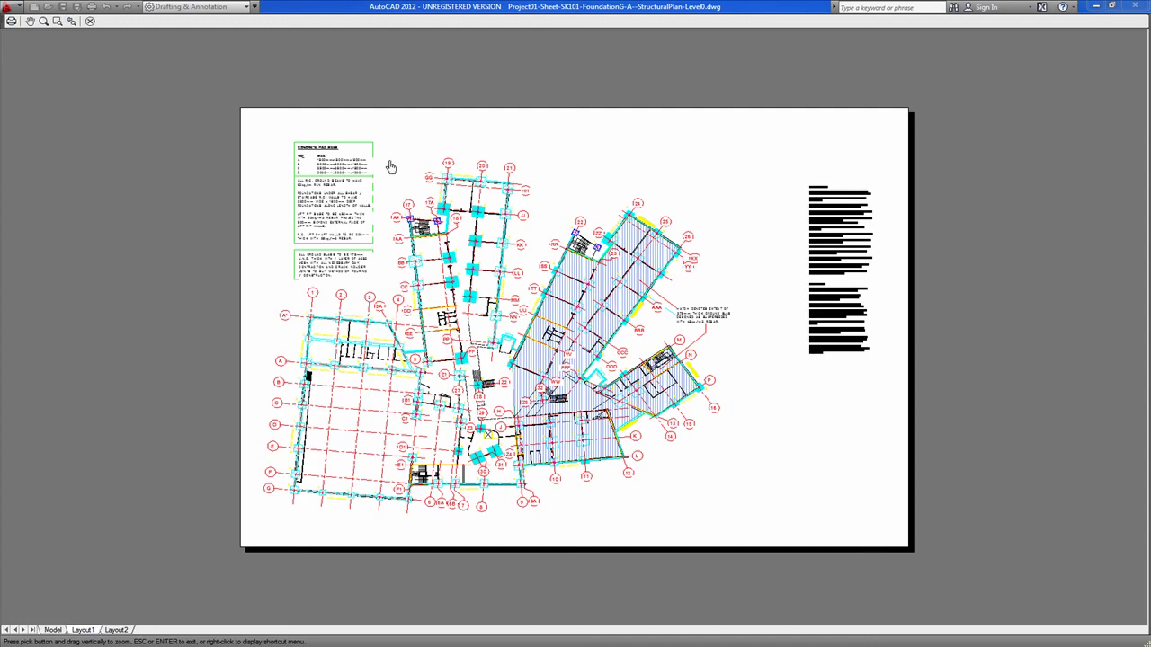
Close the preview, try Window as plot area, cancel it, and reopen the What to plot list.
{"action": "key", "text": "Escape"}
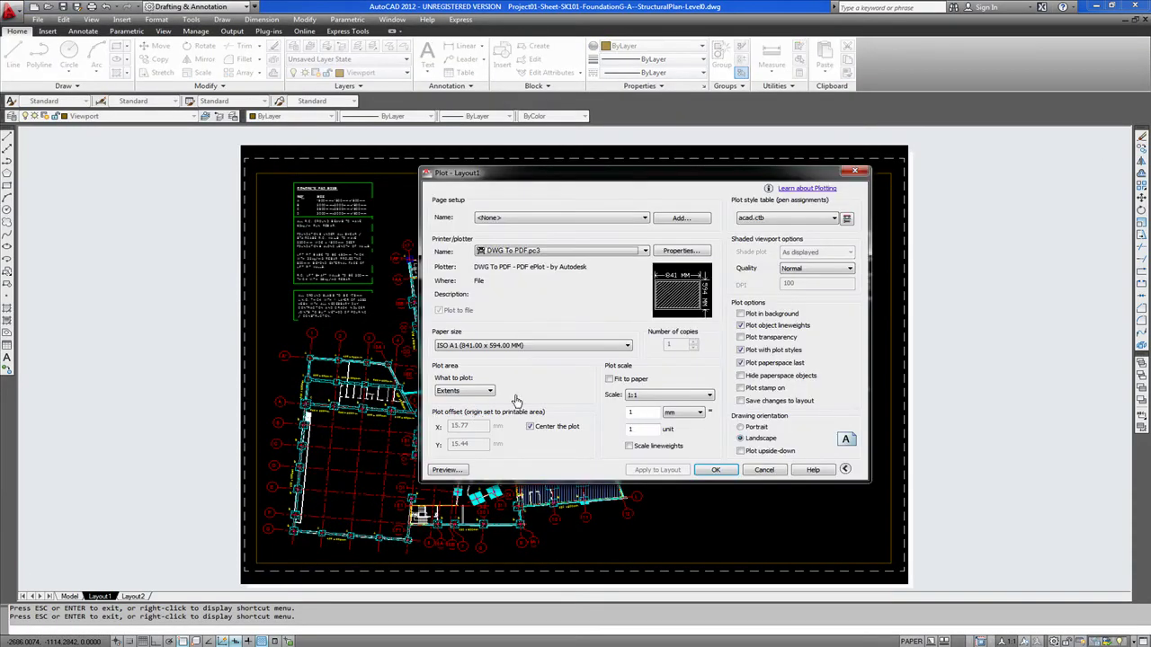
{"action": "left_click", "coordinate": [490, 392]}
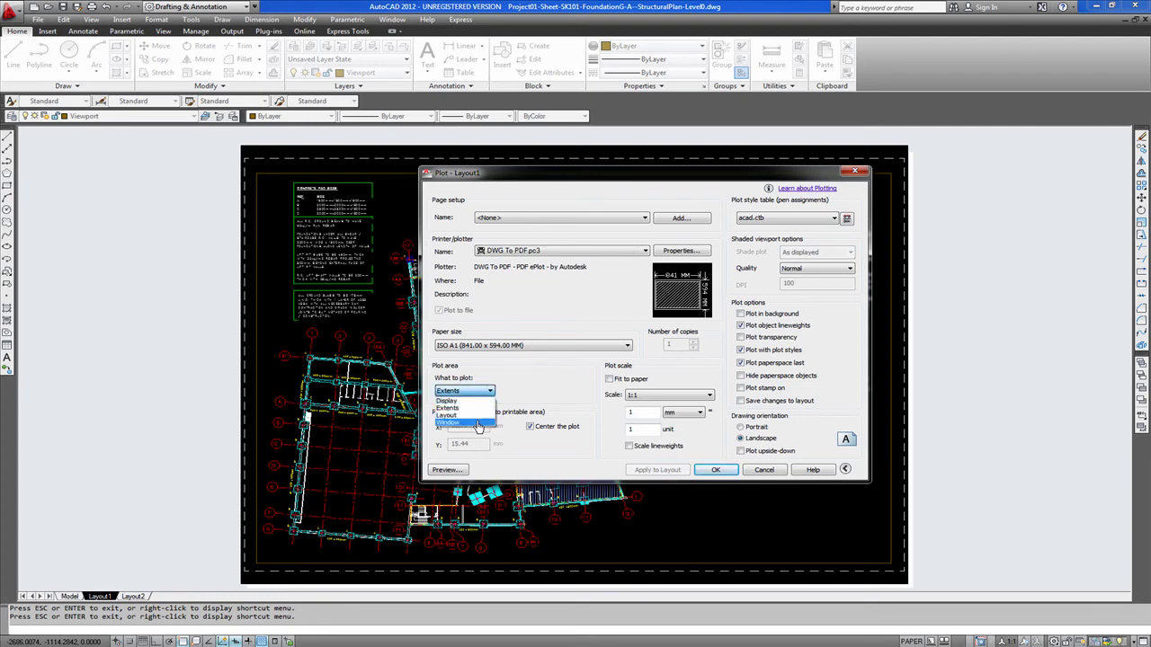
{"action": "left_click", "coordinate": [477, 424]}
{"action": "key", "text": "Escape"}
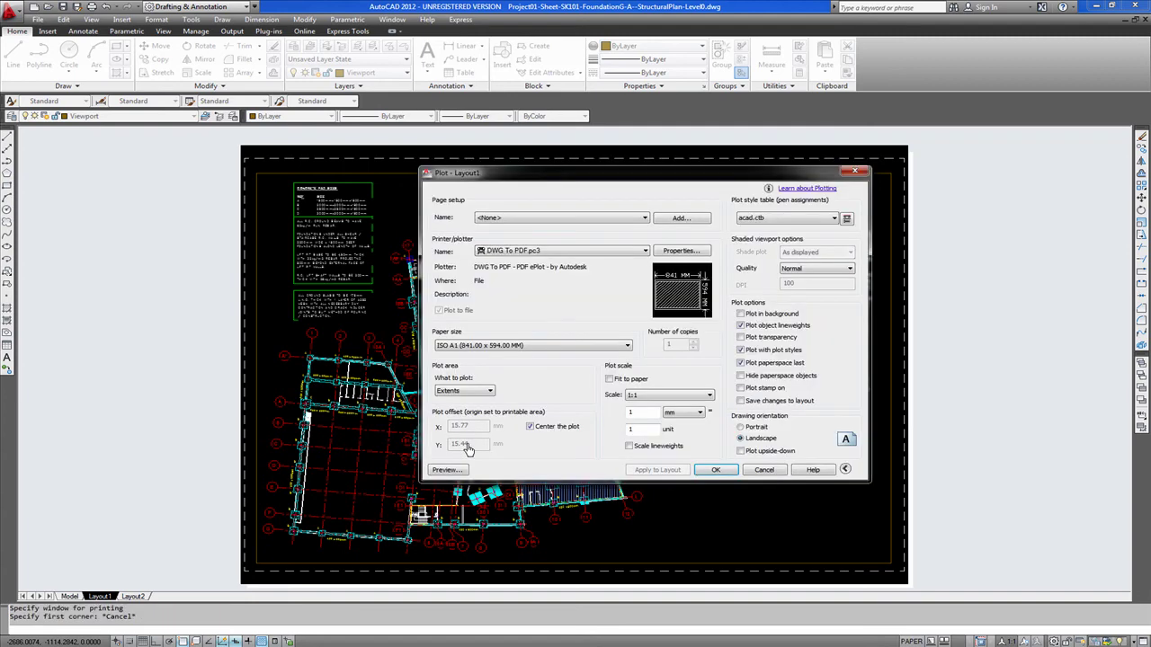
{"action": "left_click", "coordinate": [490, 392]}
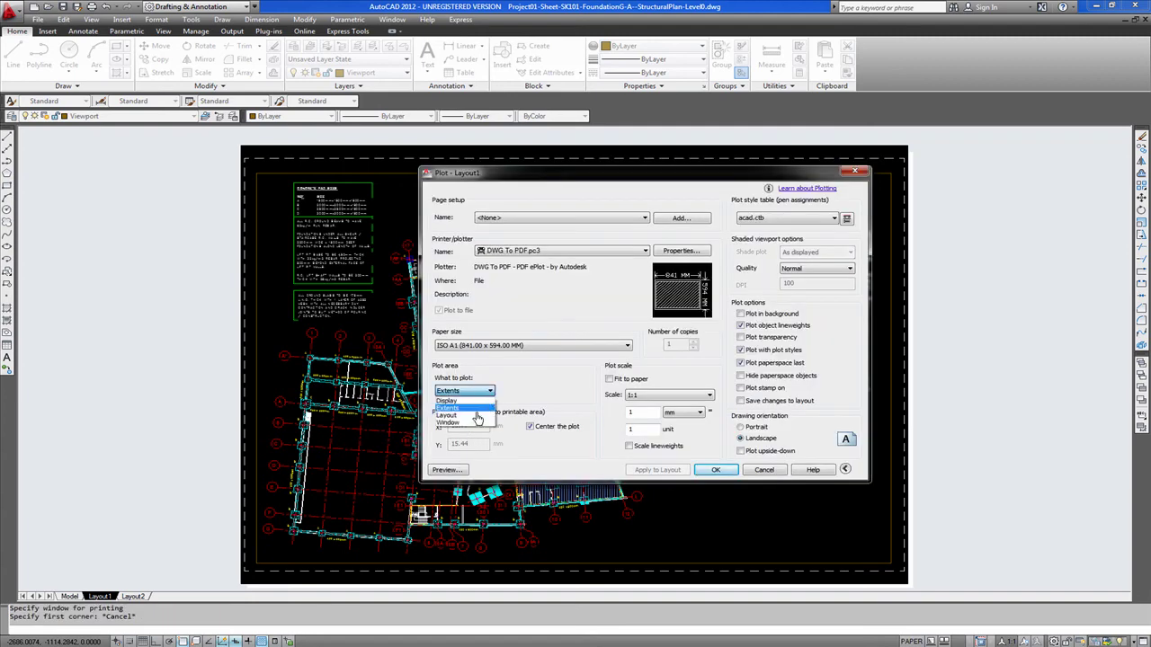
Set a Window plot area from the lower-left to upper-right printable corners, then preview and close the preview.
{"action": "left_click", "coordinate": [472, 424]}
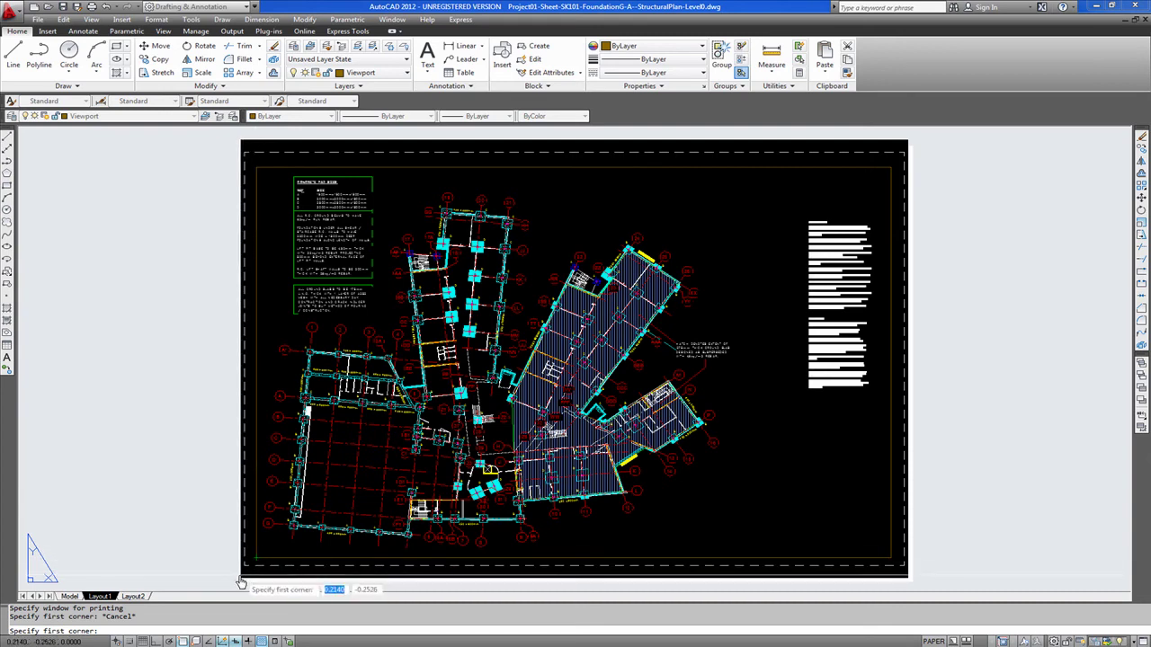
{"action": "left_click", "coordinate": [257, 558]}
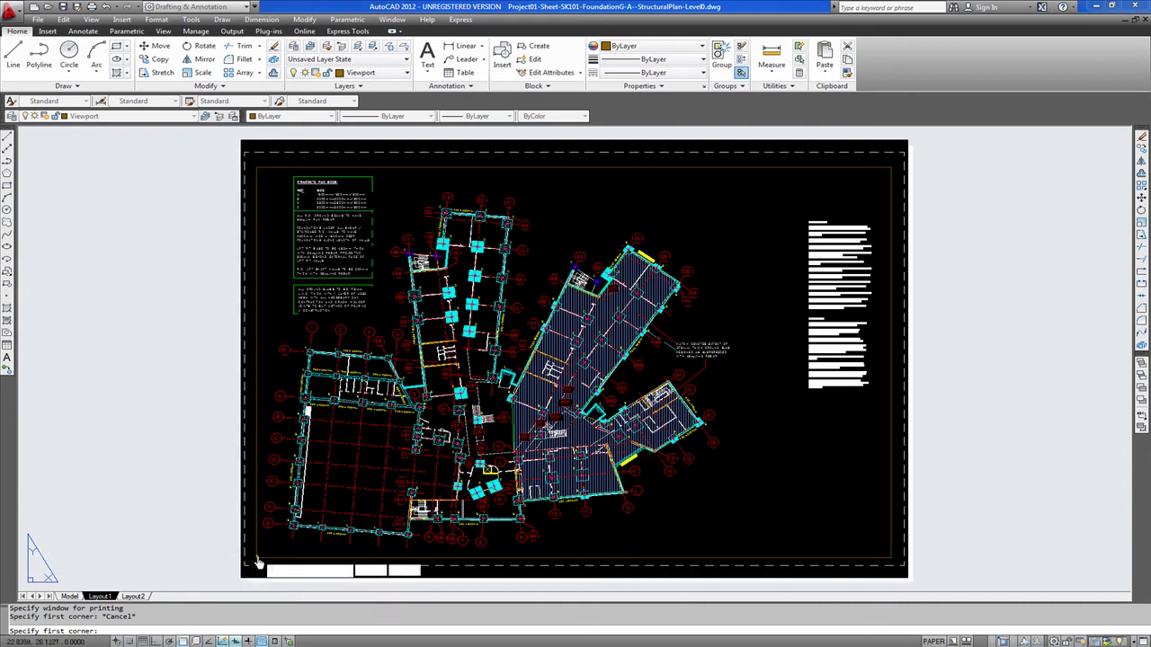
{"action": "left_click", "coordinate": [891, 172]}
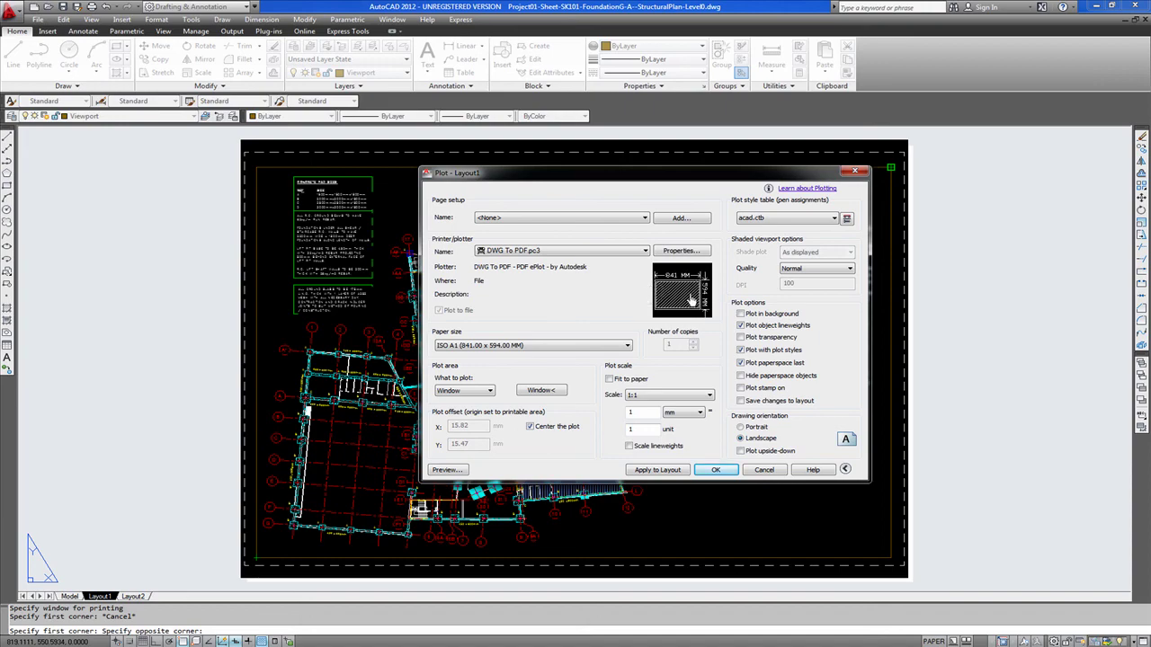
{"action": "left_click", "coordinate": [457, 470]}
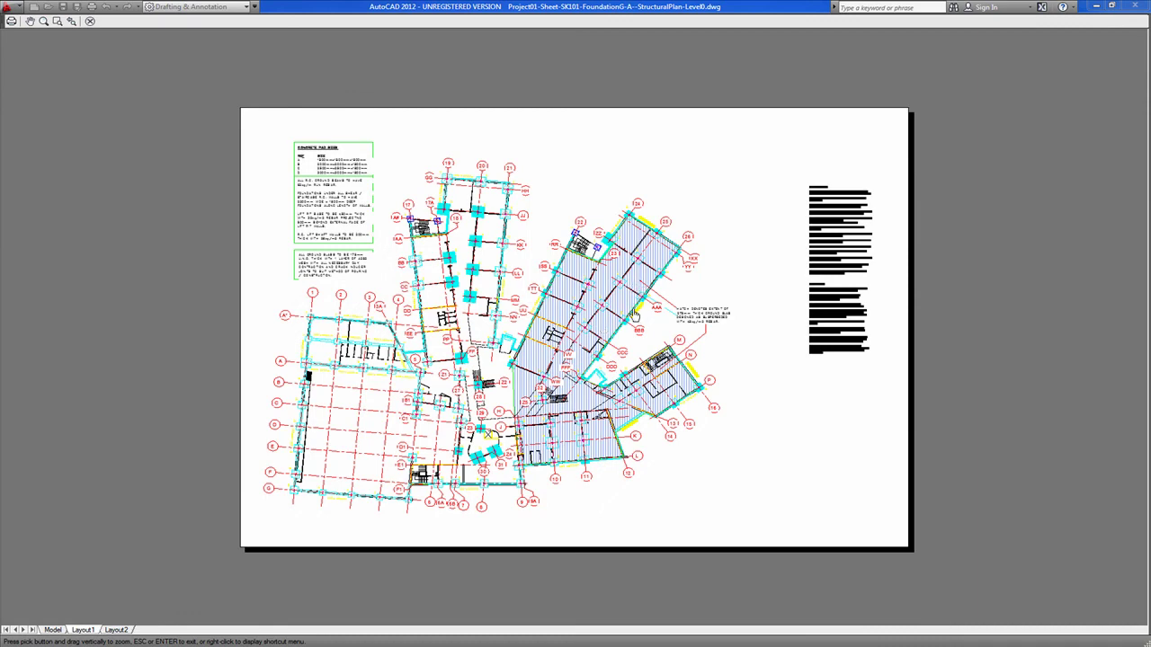
{"action": "key", "text": "Escape"}
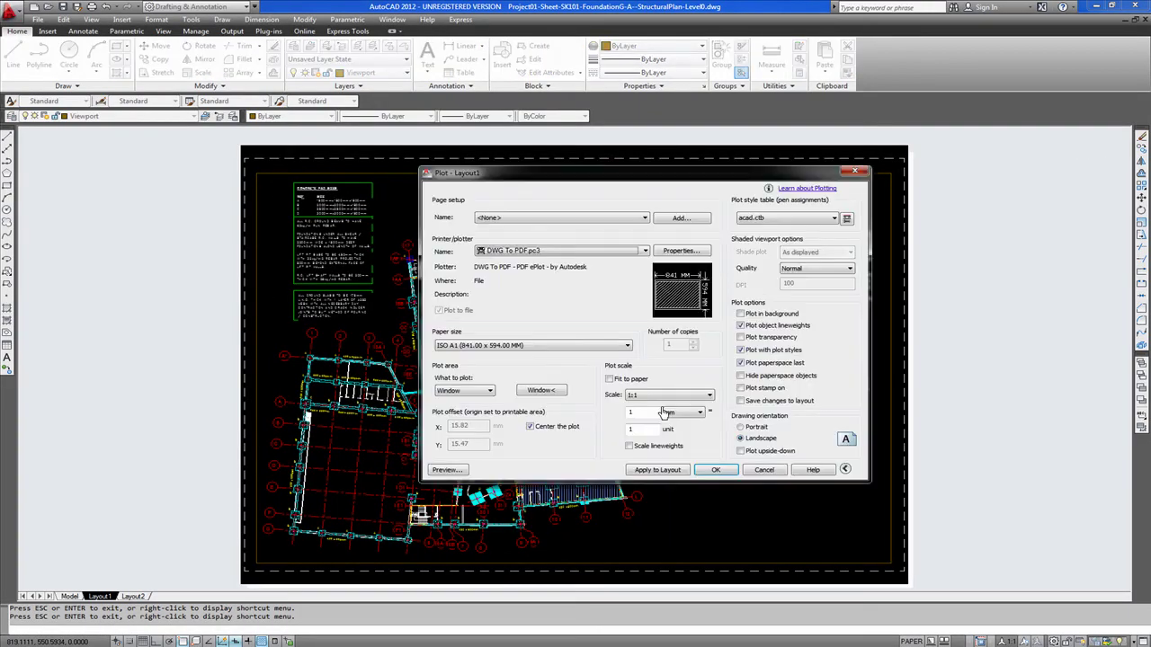